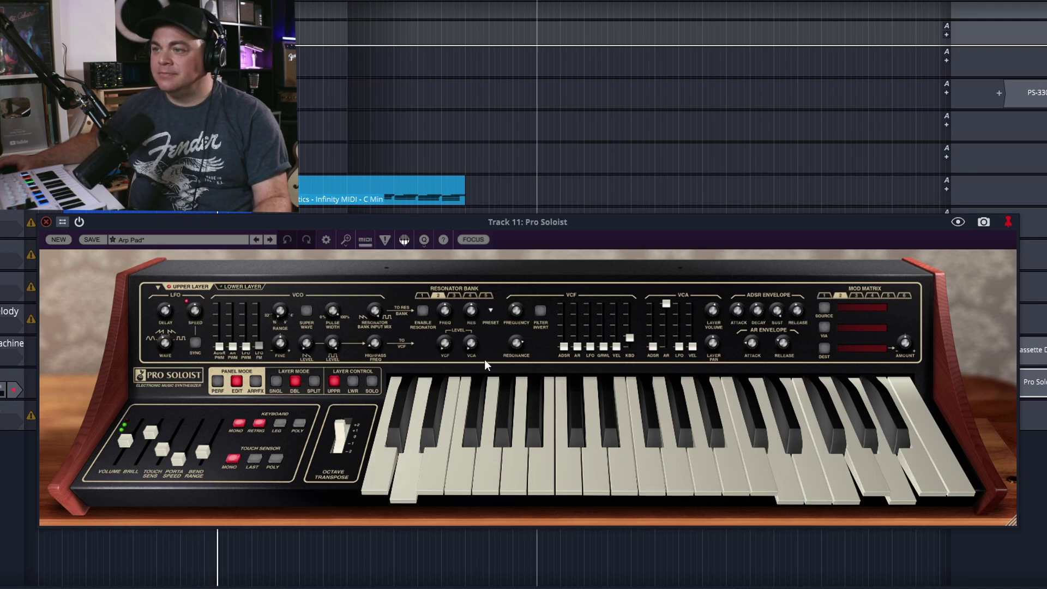
# - Step forward through the factory arp and keys presets until Attitude Bass is loaded
pyautogui.click(268, 239)
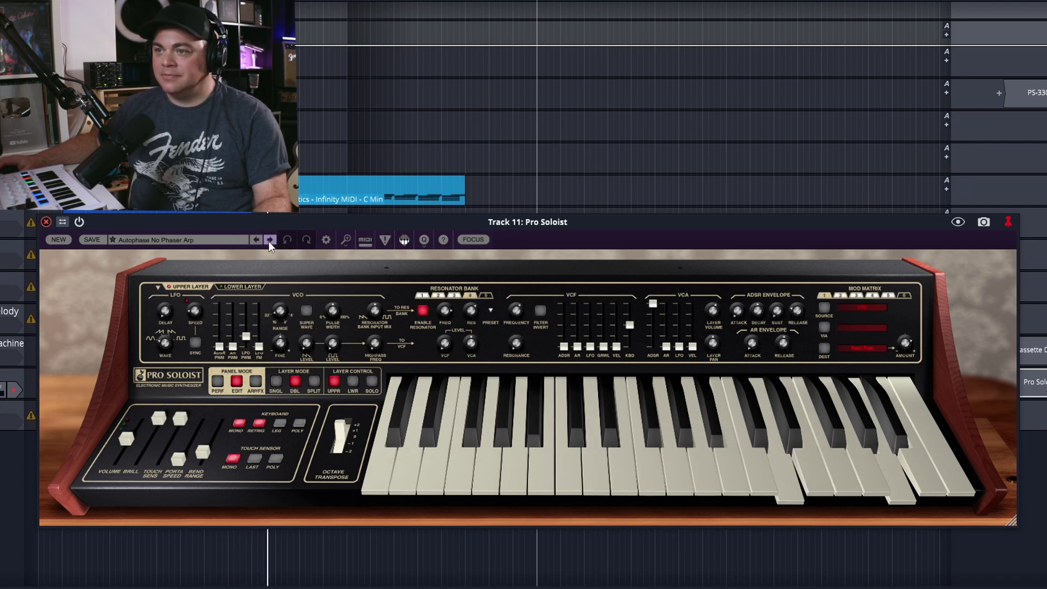
pyautogui.click(268, 239)
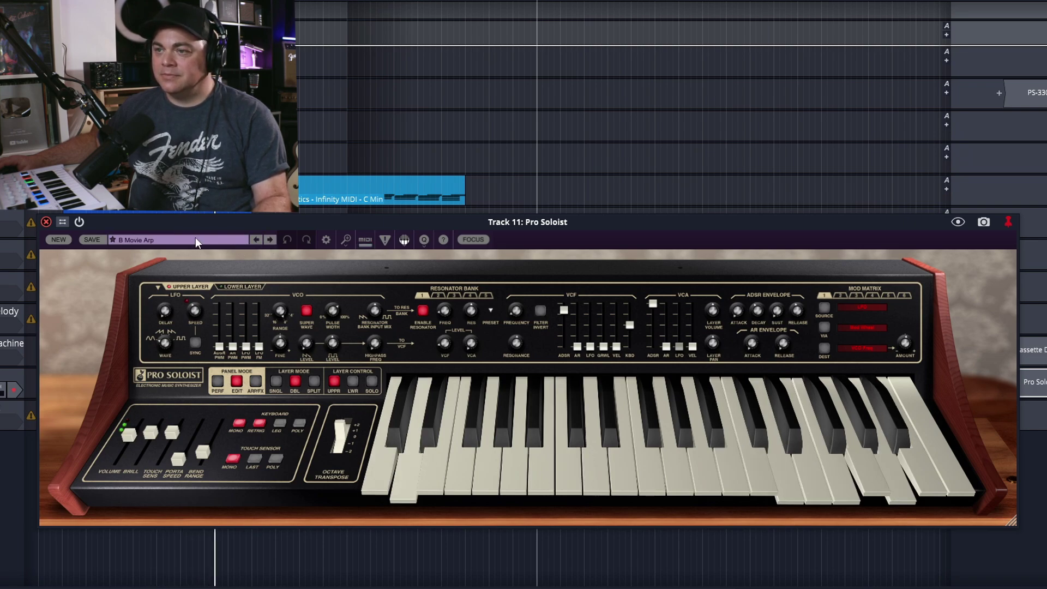
pyautogui.click(158, 241)
pyautogui.click(238, 270)
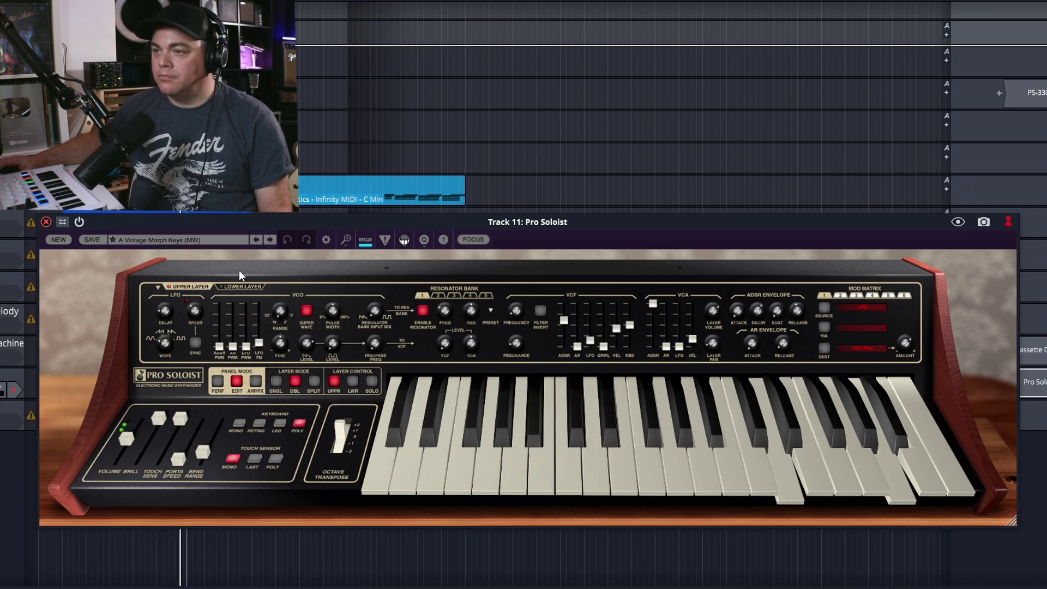
pyautogui.click(270, 240)
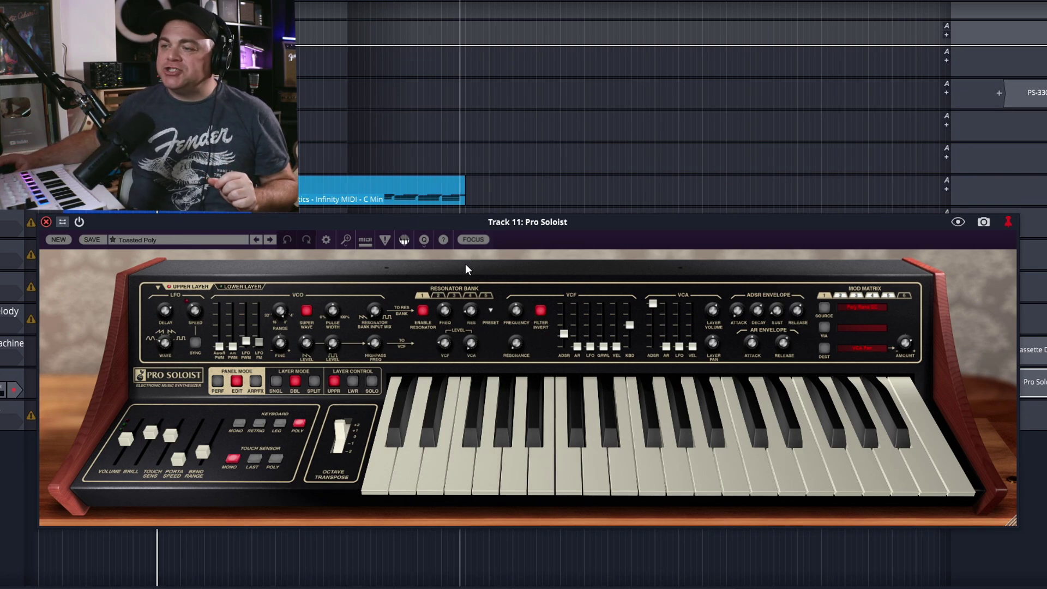
# - Audition Toasted Poly with track playback, then bring up the Factory Plus preset browser
pyautogui.press('space')
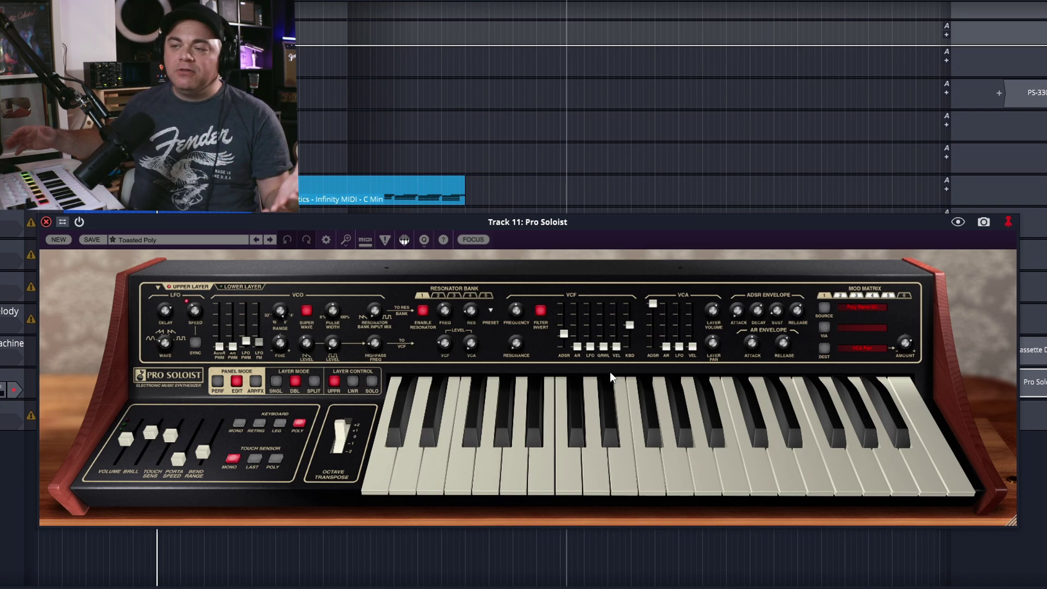
pyautogui.click(138, 239)
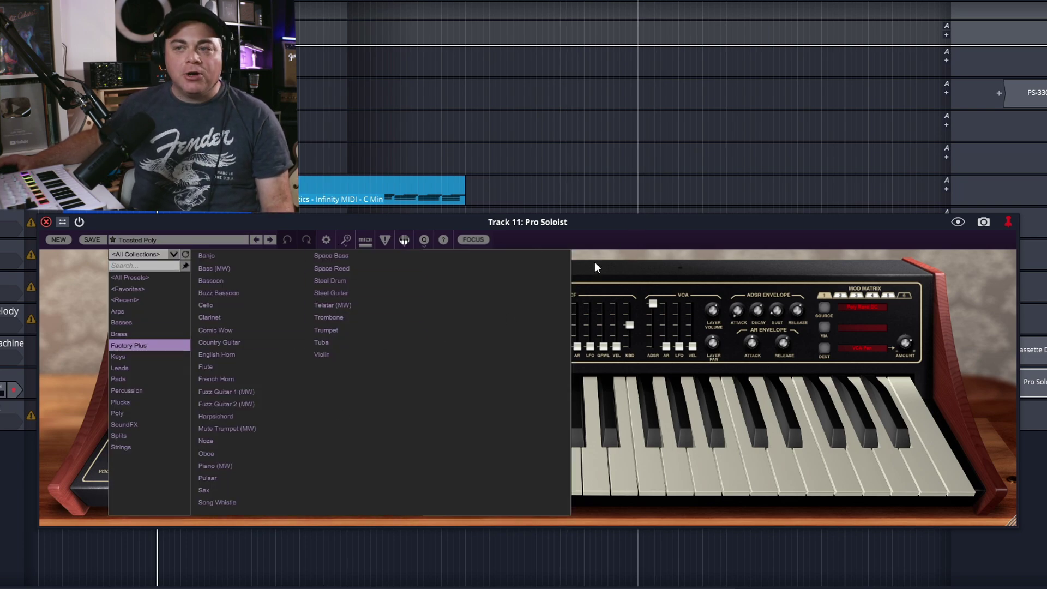
# - Choose Banjo from the Factory Plus preset list, returning to the instrument panel
pyautogui.click(241, 259)
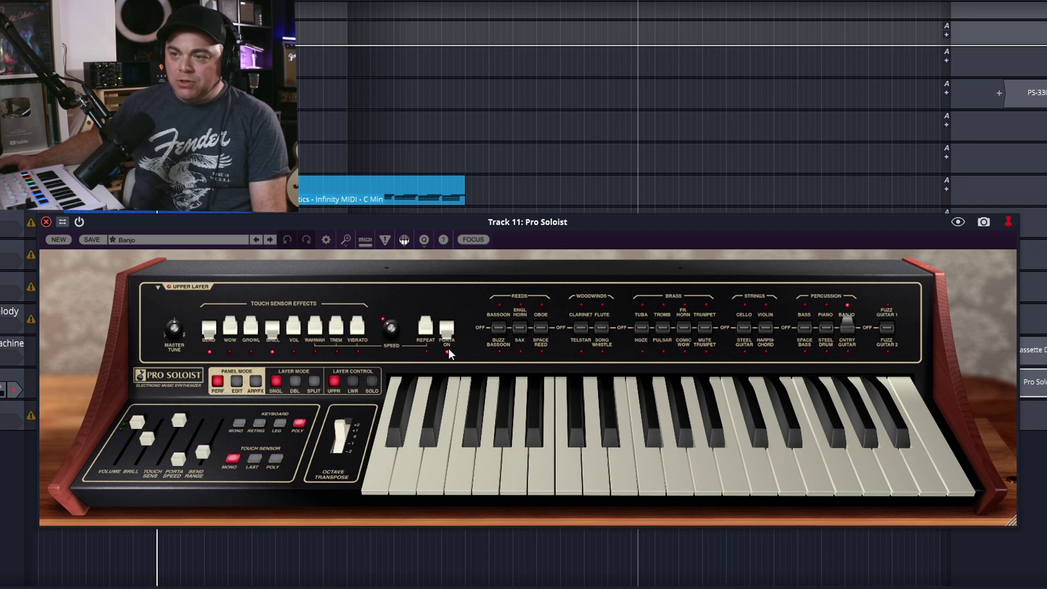
pyautogui.click(238, 382)
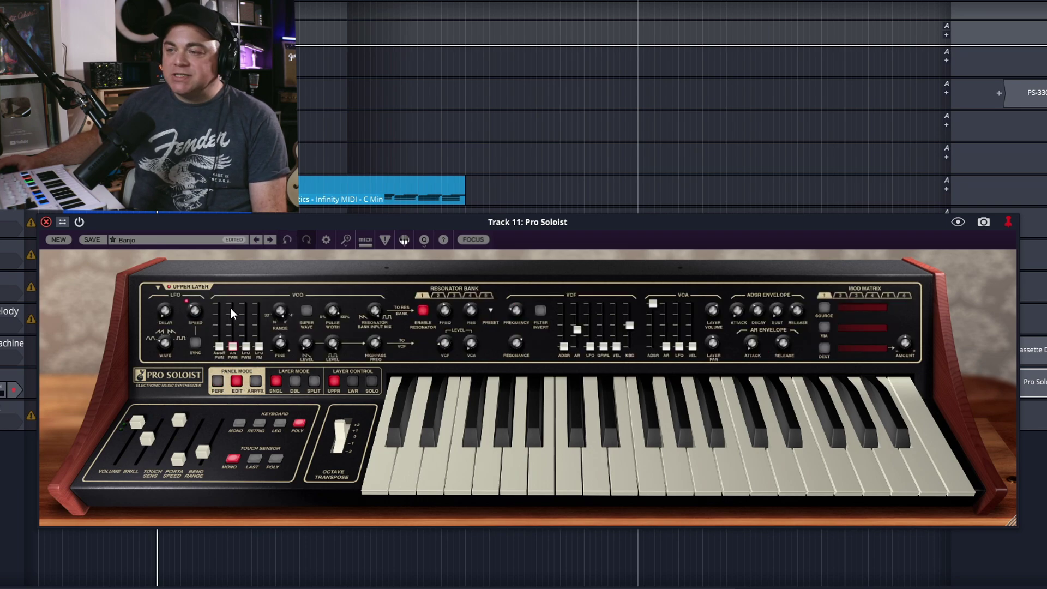
pyautogui.click(253, 379)
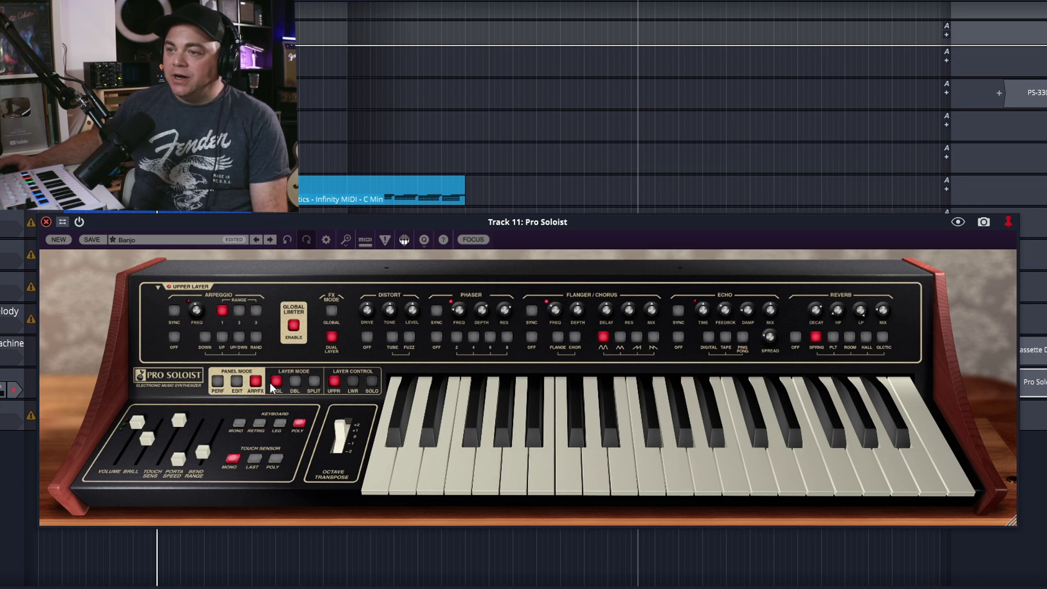
pyautogui.click(235, 381)
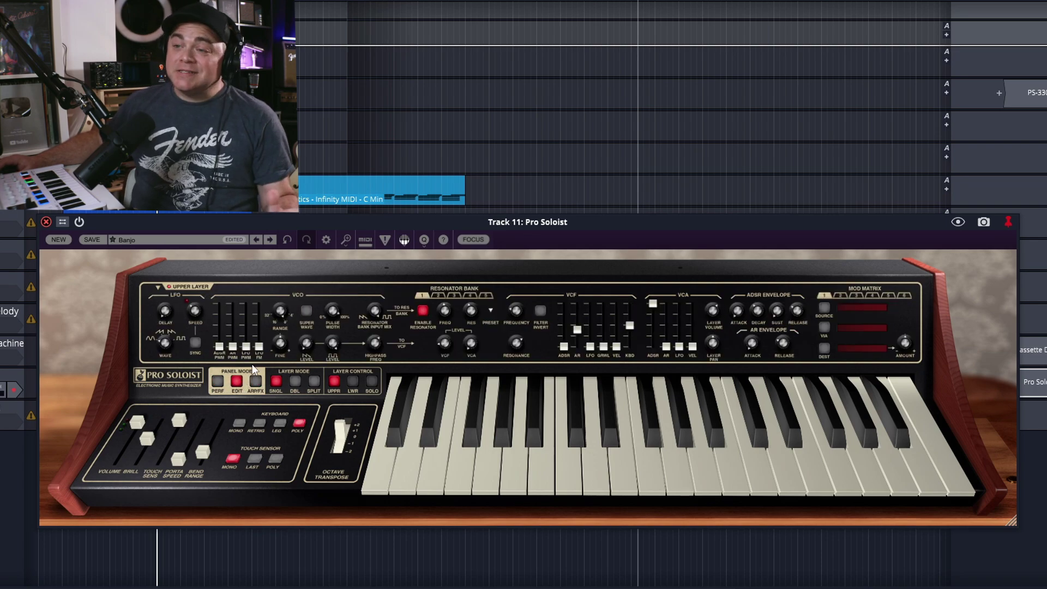
pyautogui.click(217, 381)
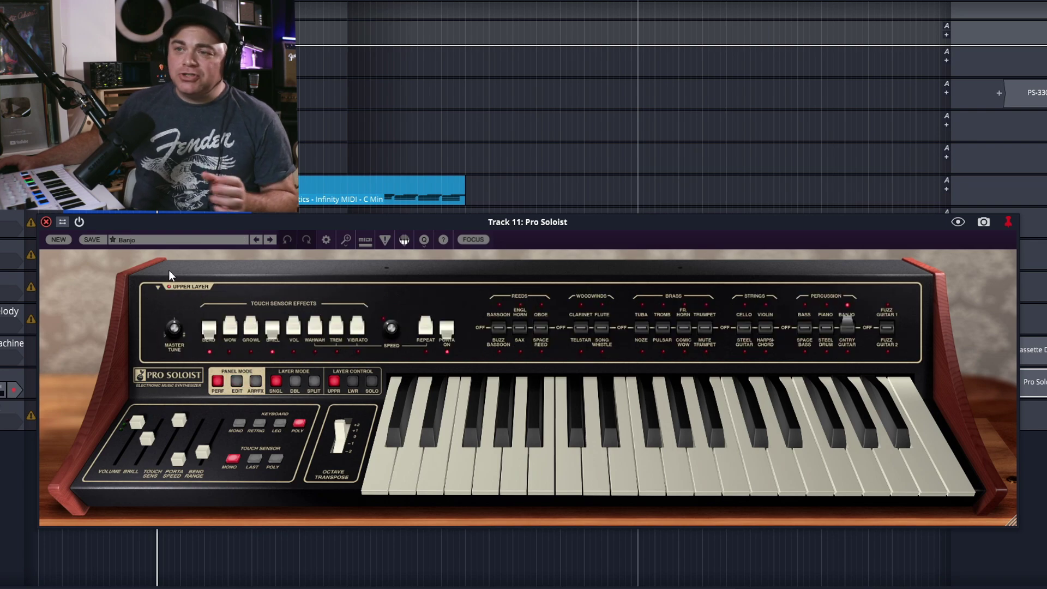
# - Show the Keys category in the preset browser and load Baby Glider
pyautogui.click(161, 237)
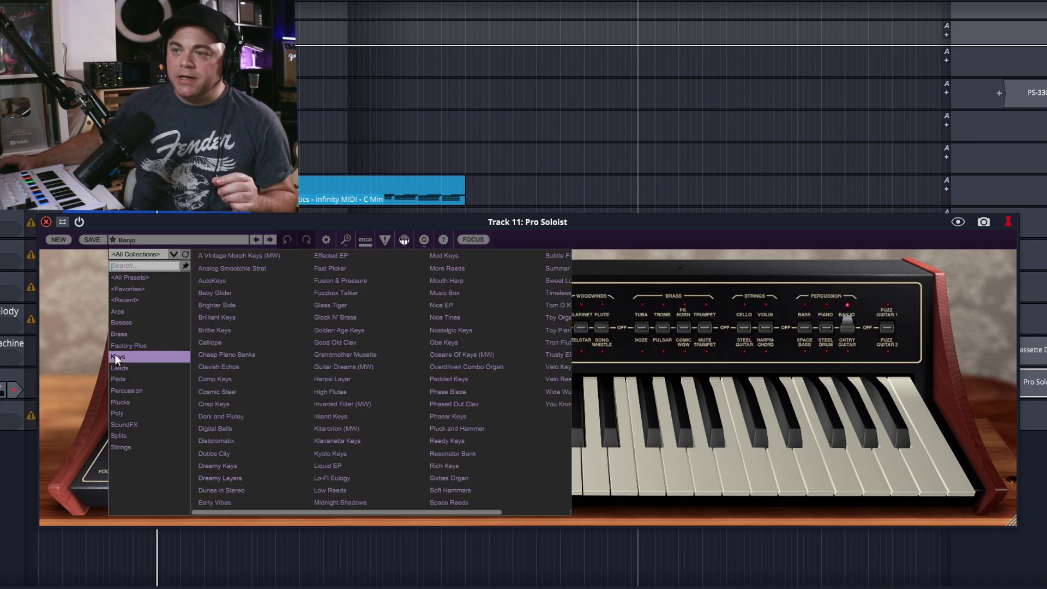
pyautogui.click(229, 293)
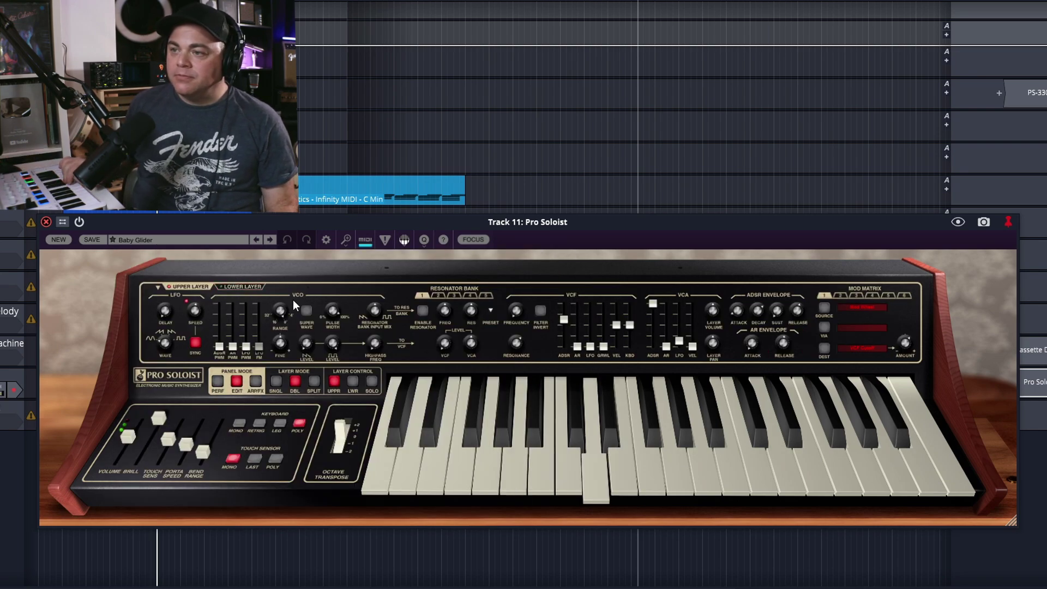
# - Switch Baby Glider between its upper and lower layer settings, ending on the lower layer
pyautogui.click(242, 284)
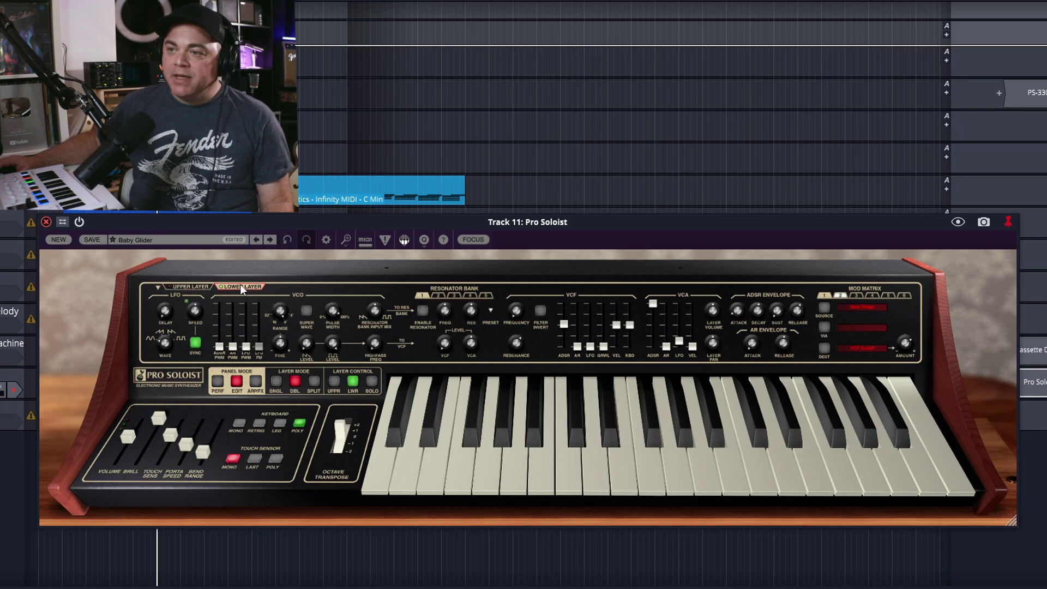
pyautogui.click(308, 311)
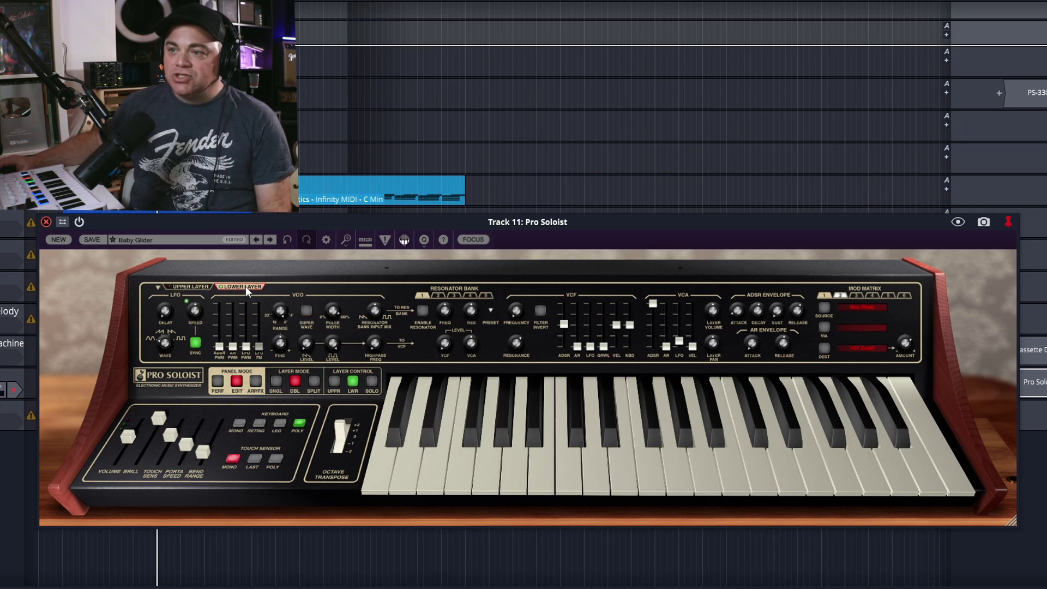
pyautogui.click(187, 286)
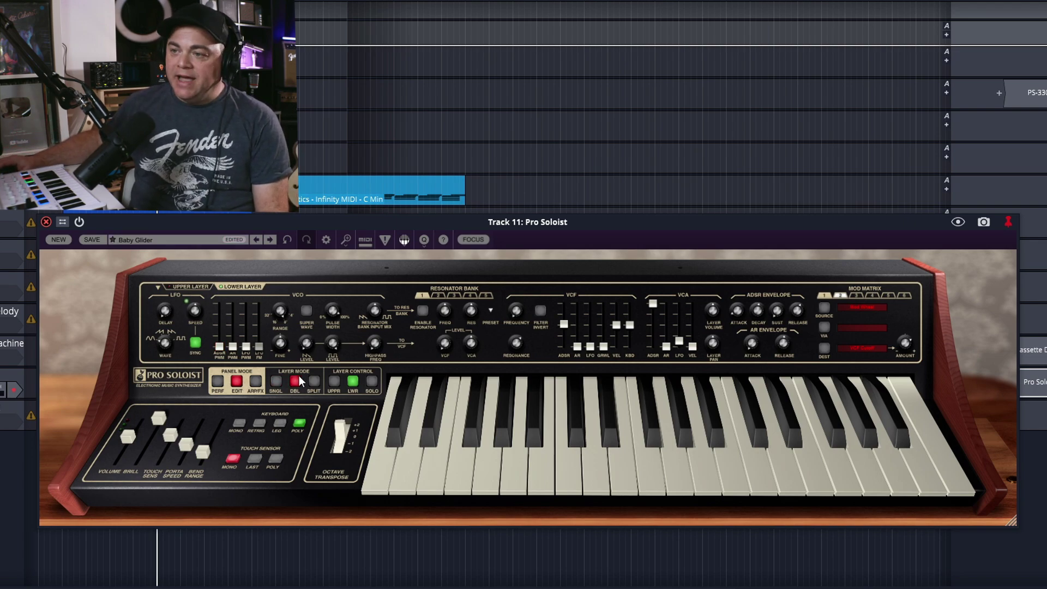
# - Cycle Layer Mode through Single and Double, then settle on Split
pyautogui.click(276, 382)
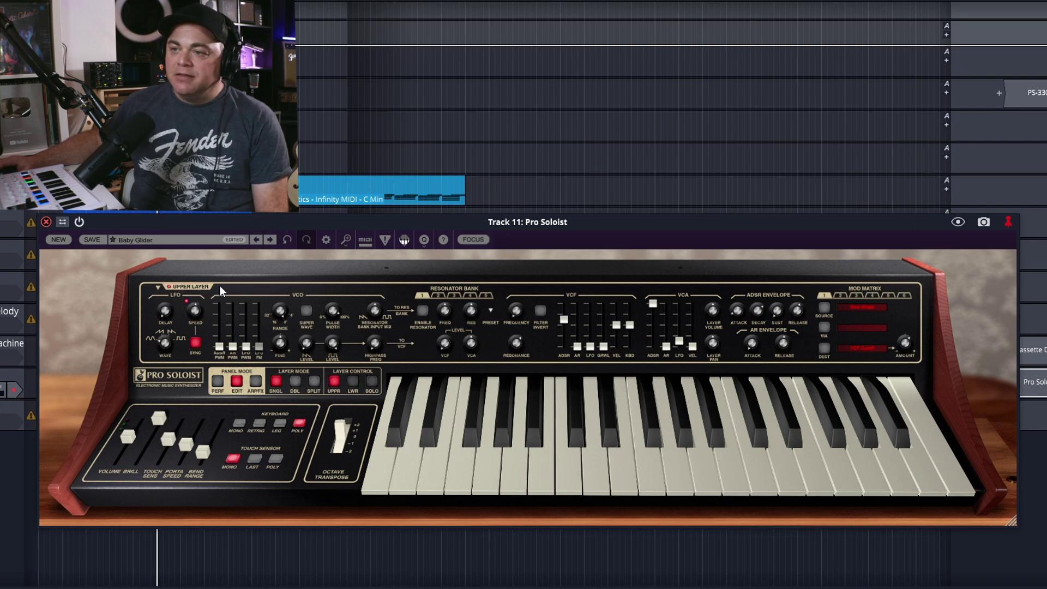
pyautogui.click(294, 381)
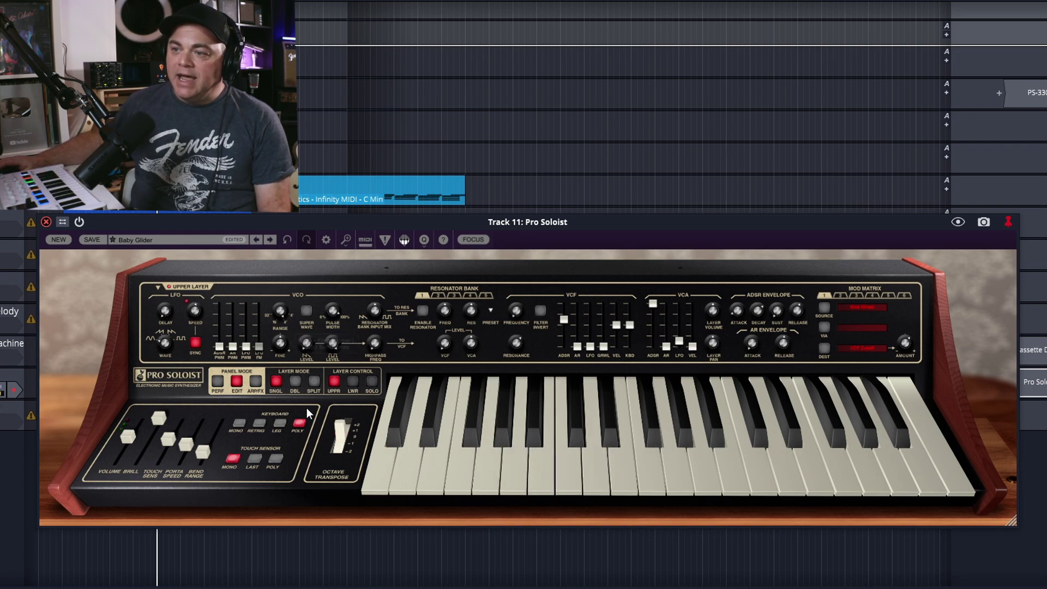
pyautogui.click(276, 381)
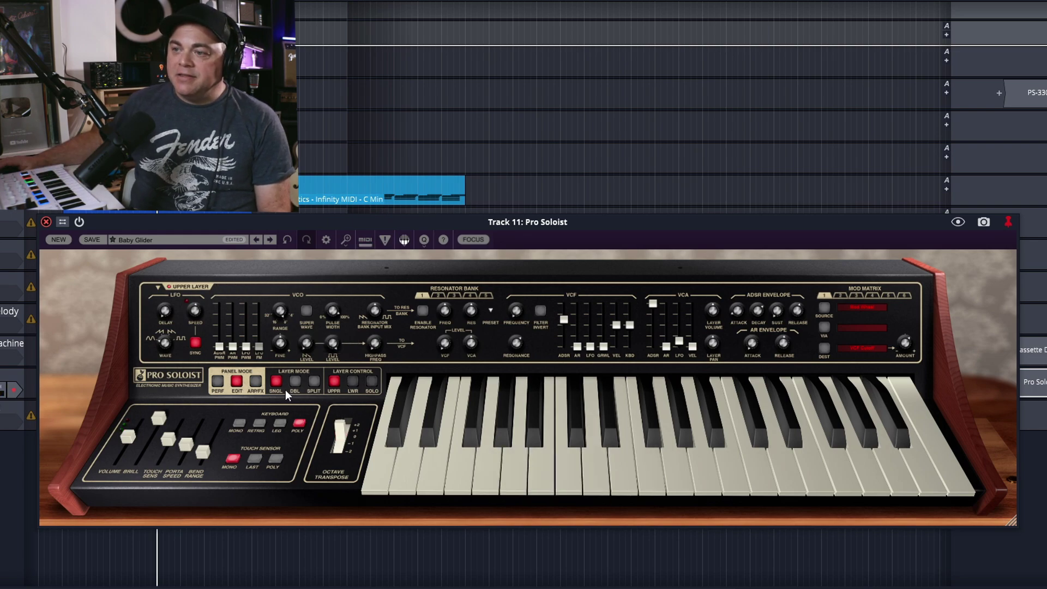
pyautogui.click(314, 381)
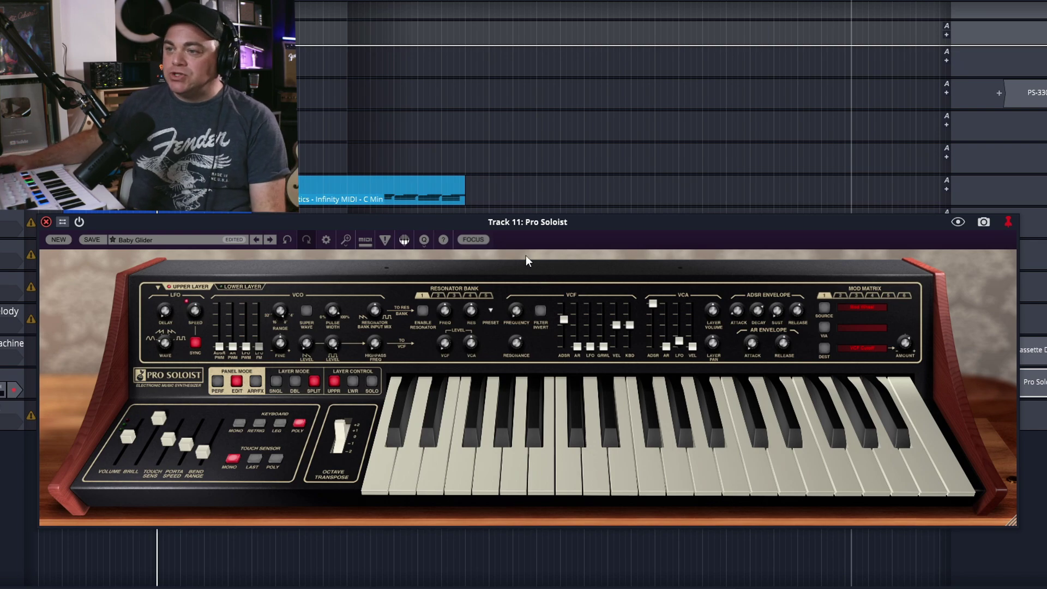
# - Toggle Layer Control between lower and upper layers, then solo the edited layer
pyautogui.click(354, 382)
pyautogui.click(336, 379)
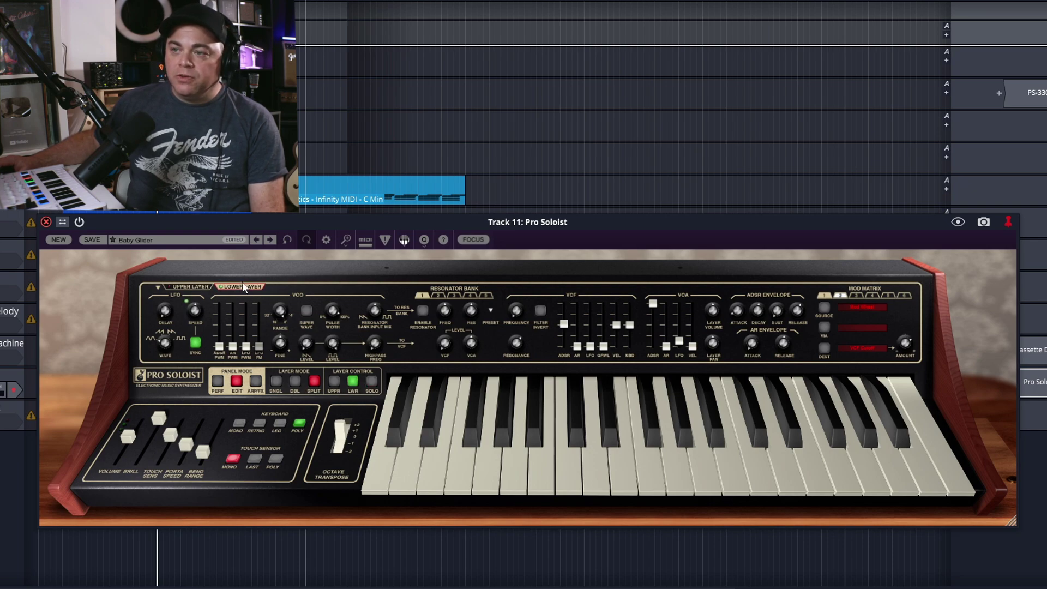
pyautogui.click(370, 383)
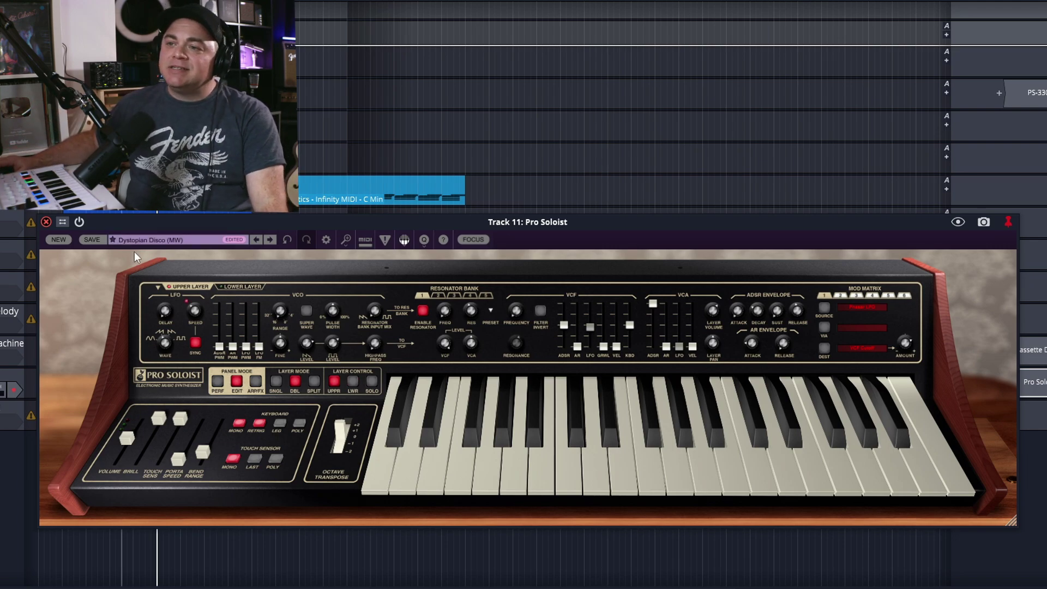
# - Browse the Brass, Keys, Leads, Percussion and Strings categories, landing on Synth Strings 1
pyautogui.click(161, 239)
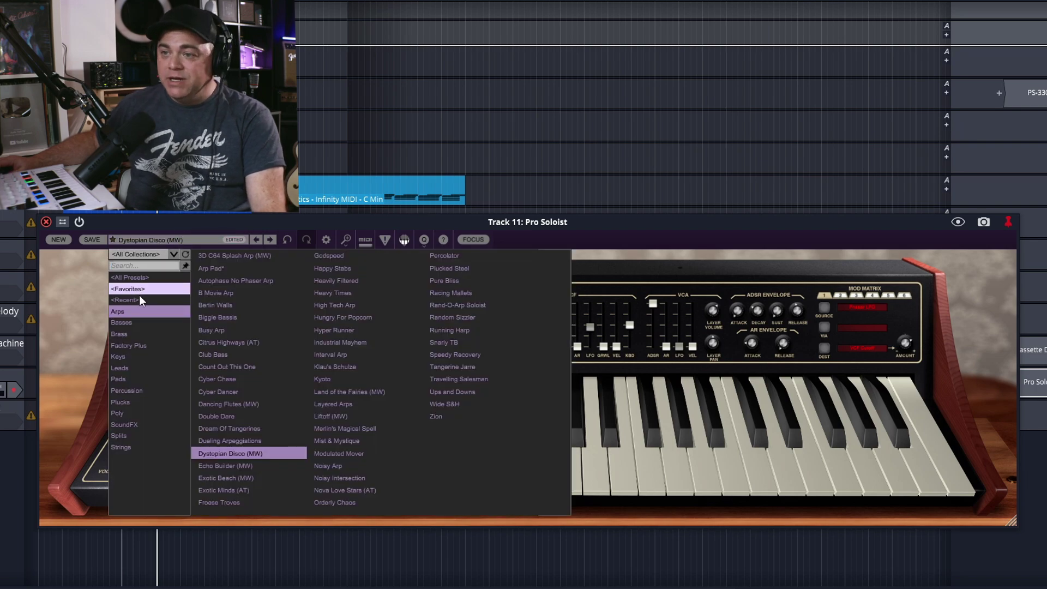
pyautogui.click(130, 324)
pyautogui.click(122, 357)
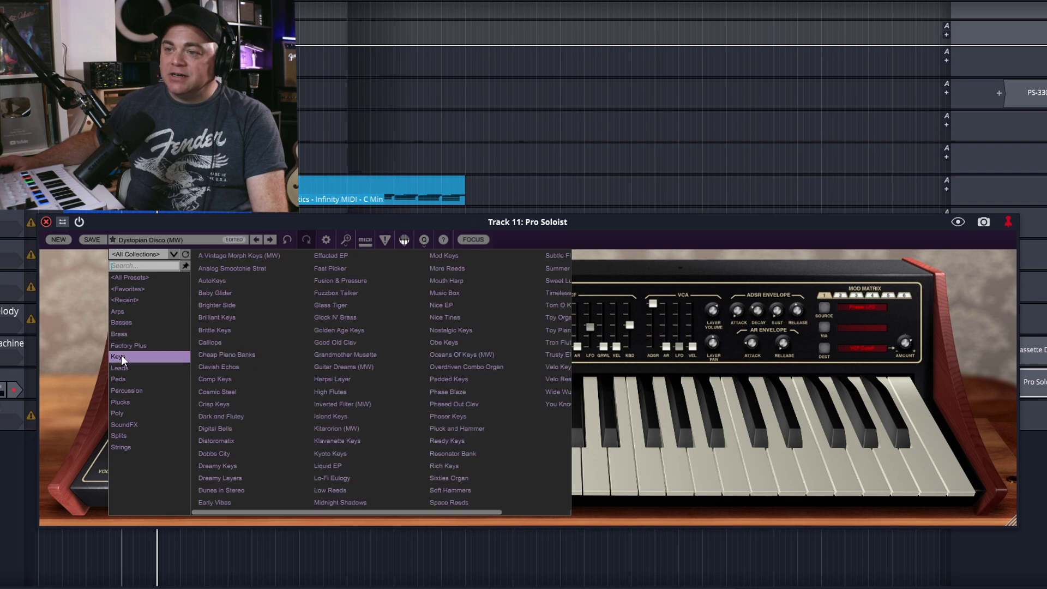
pyautogui.click(123, 369)
pyautogui.click(143, 389)
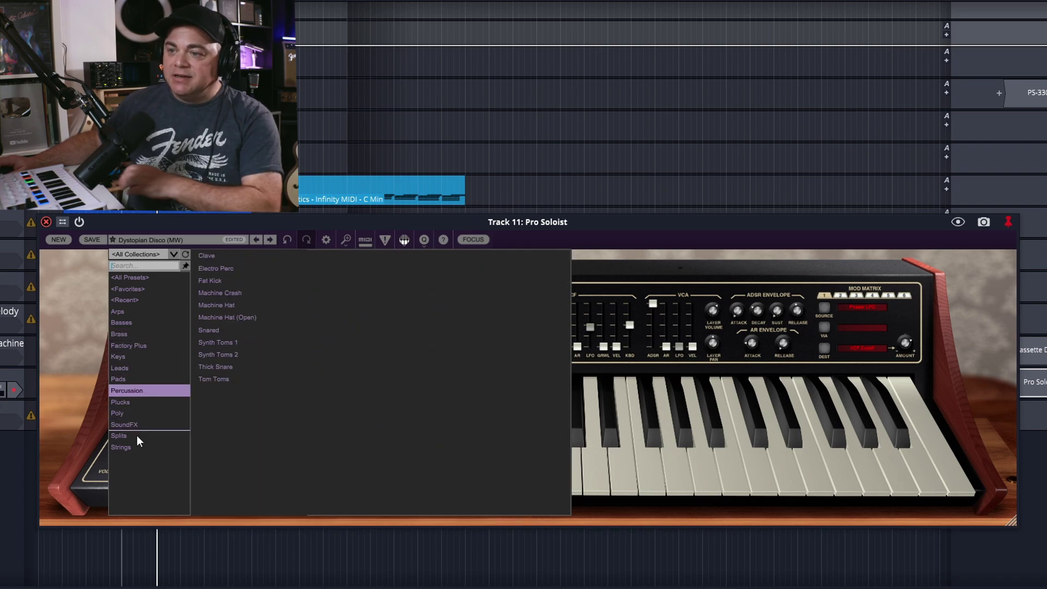
pyautogui.click(132, 448)
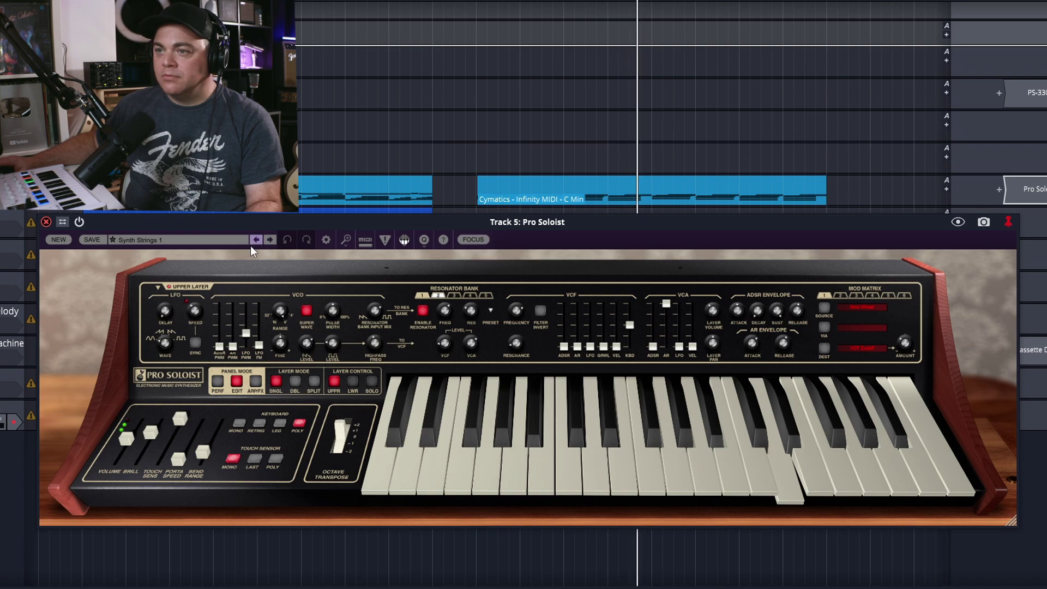
# - Load Solid Pluck from the Plucks category, then advance to Glock N' Brass
pyautogui.click(165, 239)
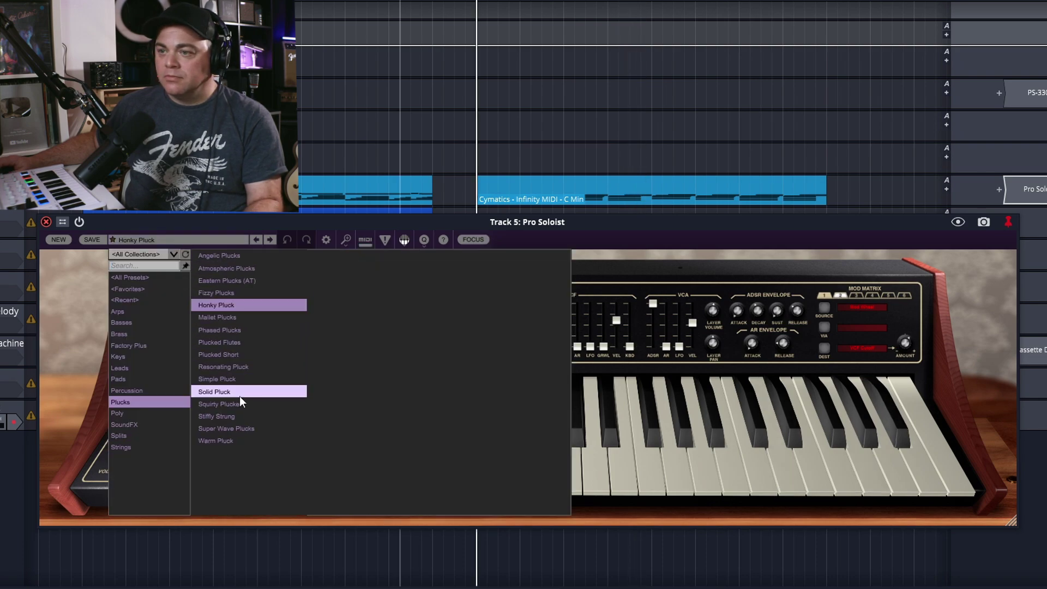
pyautogui.click(240, 396)
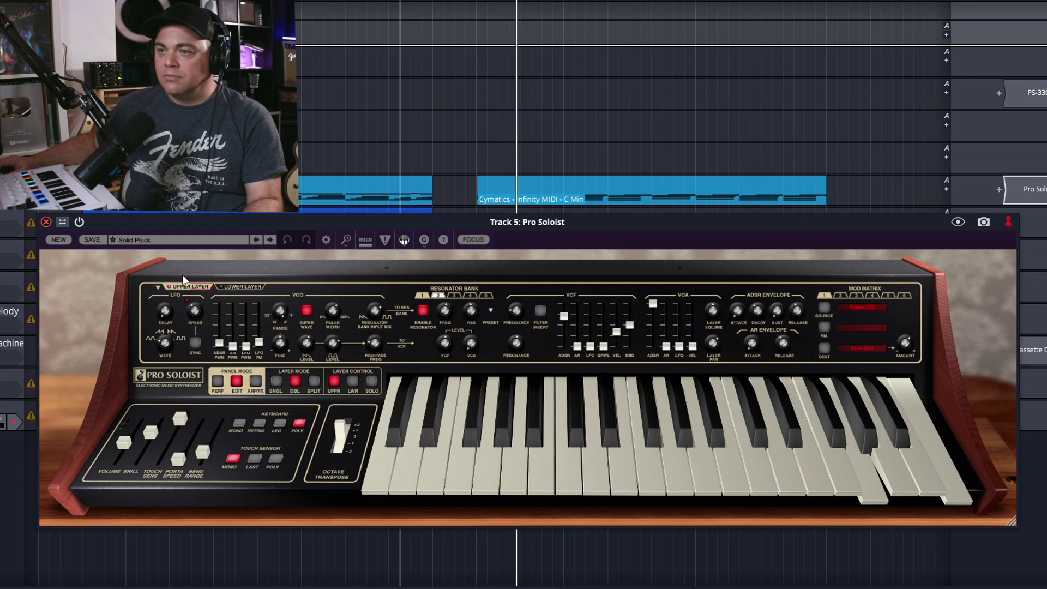
pyautogui.click(168, 237)
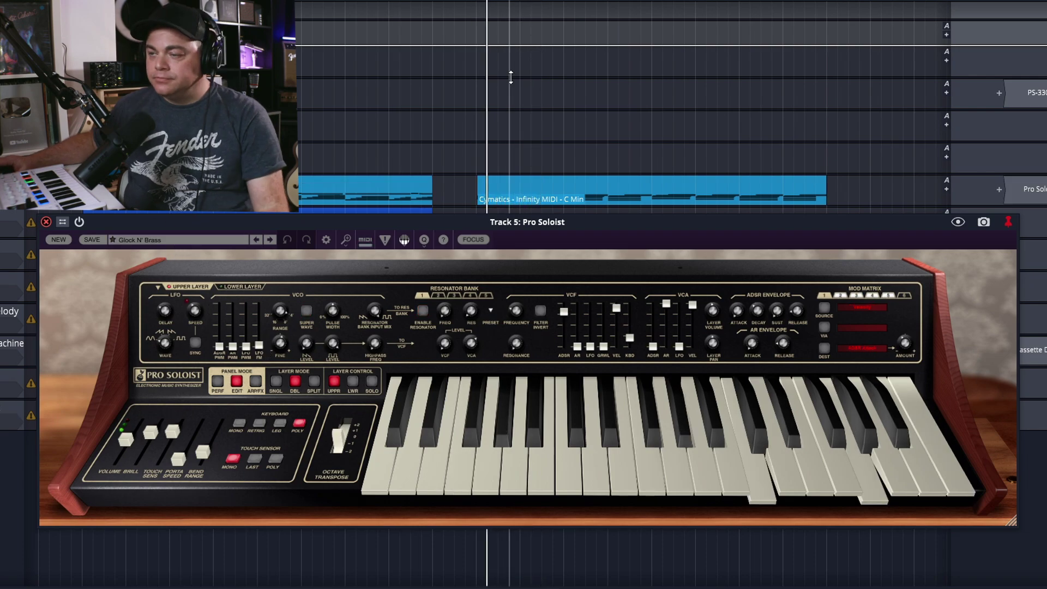
# - Step through Golden Age Keys, Random Sizzler and Wide S&H to Busy Arp
pyautogui.click(271, 239)
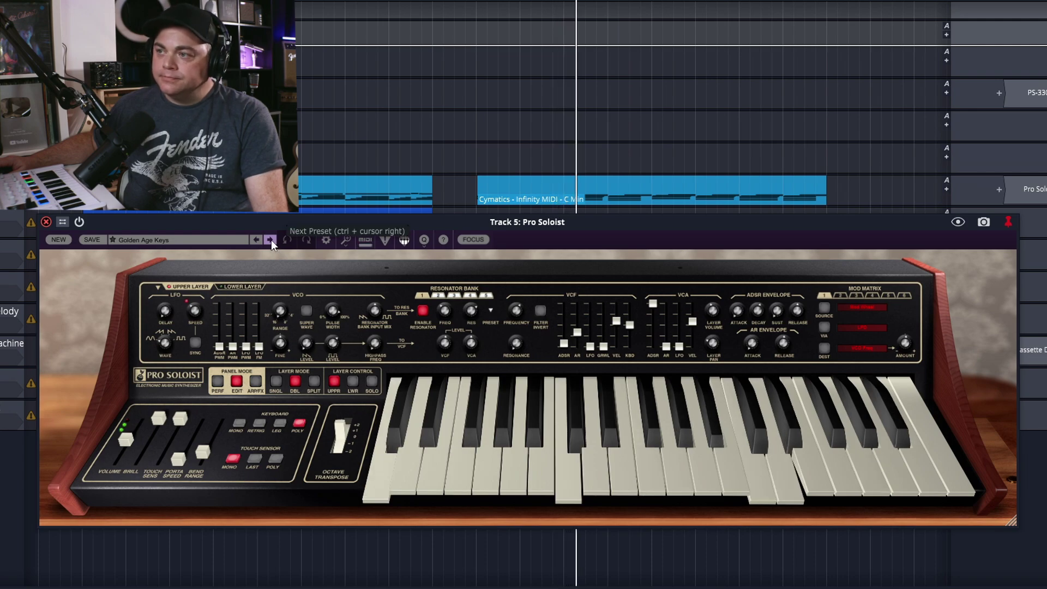
pyautogui.click(271, 240)
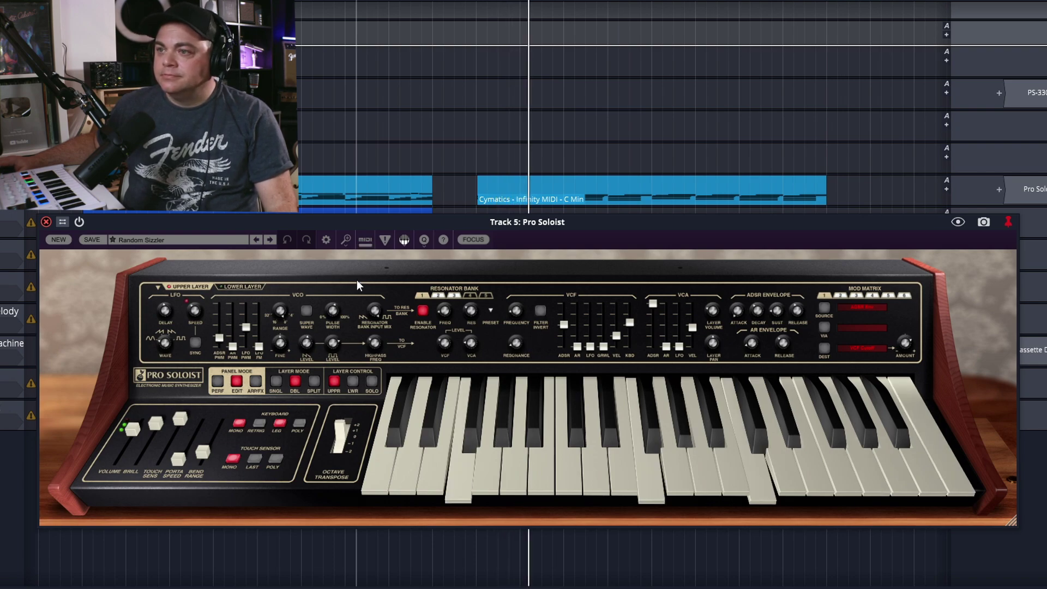
pyautogui.click(272, 239)
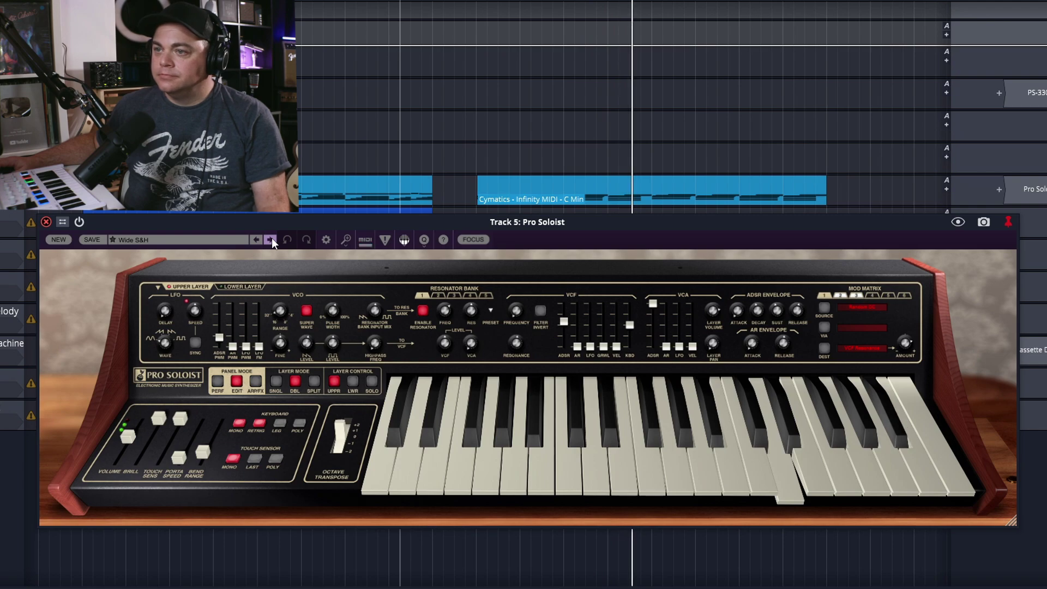
pyautogui.click(270, 239)
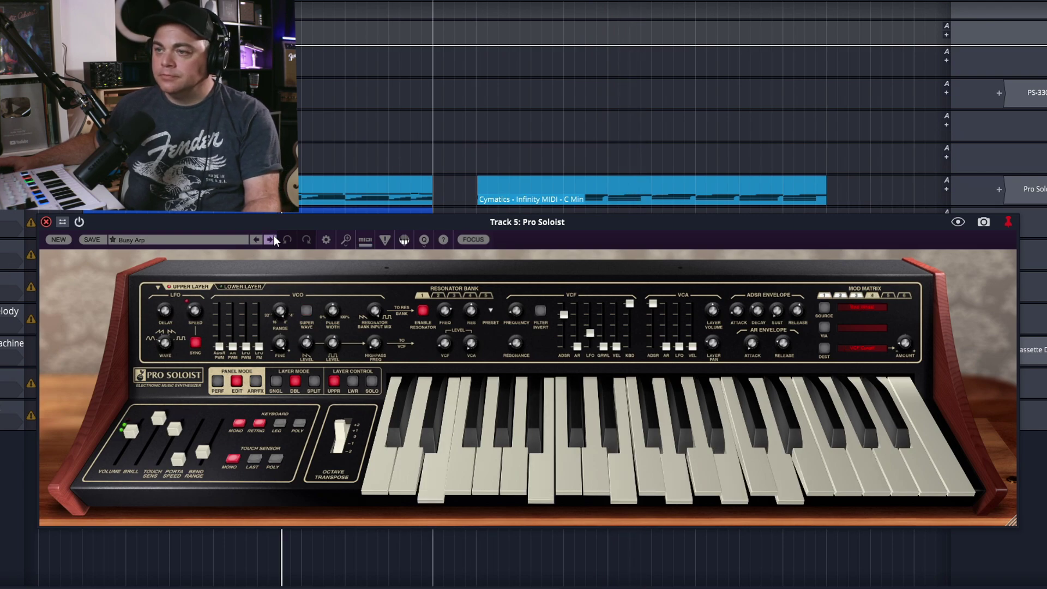